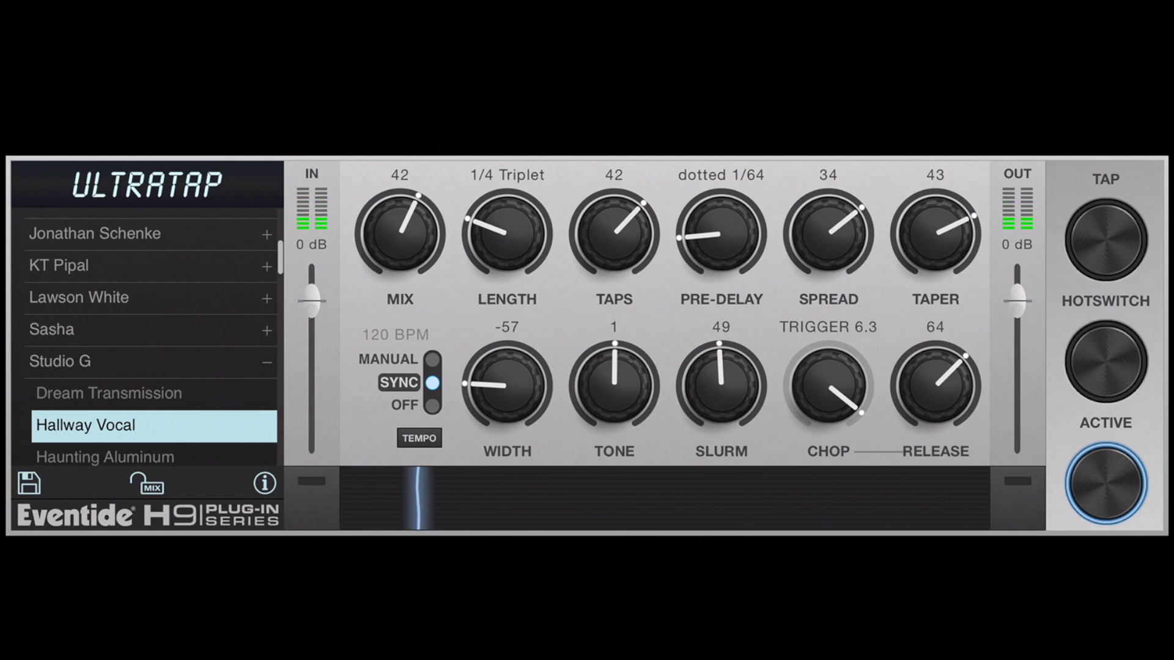
# Step: Audition the Delay factory presets Highway Delay, Follow Me, Slowing Down and Stereo Spreader
pyautogui.scroll(5, 149, 342)
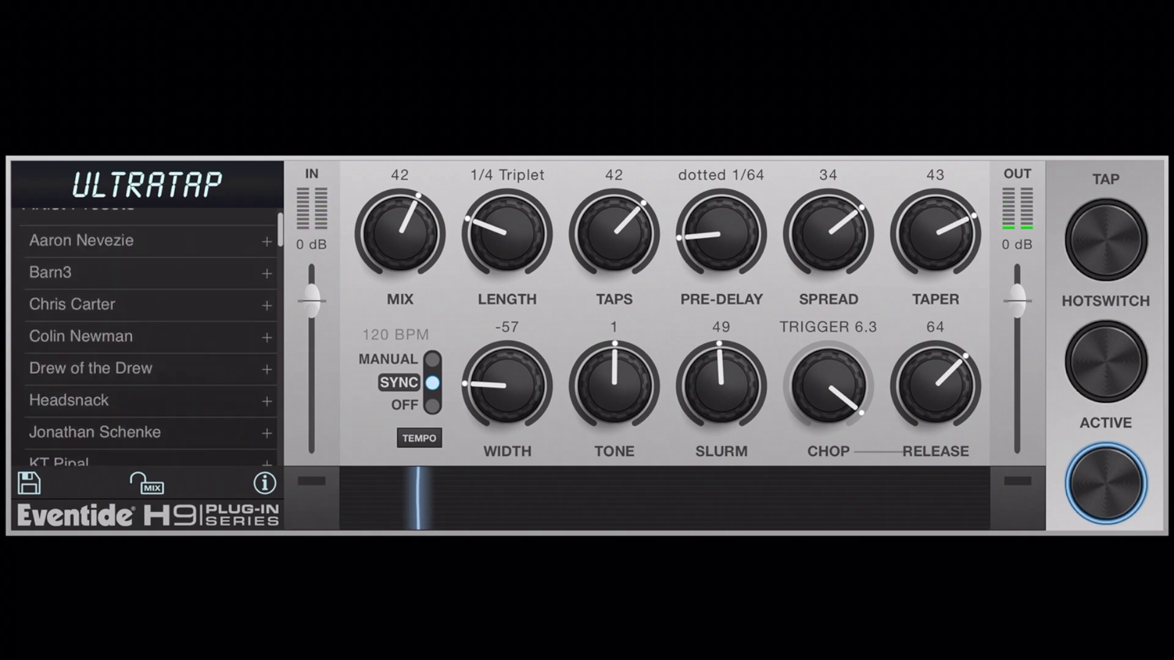
pyautogui.click(265, 229)
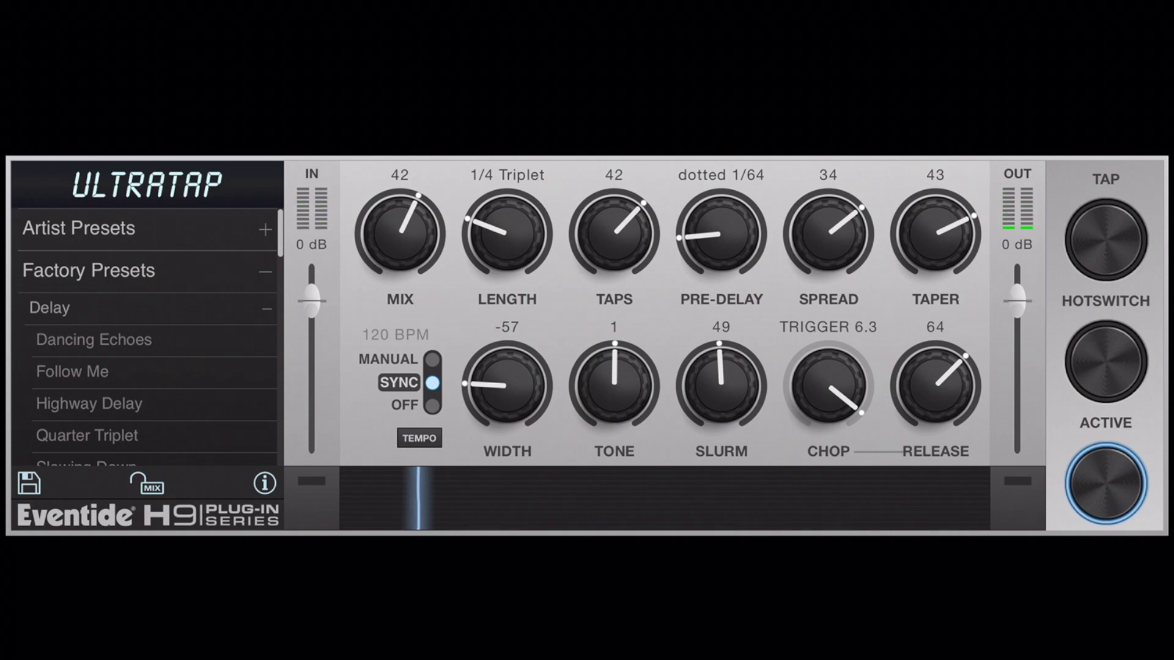
pyautogui.click(89, 403)
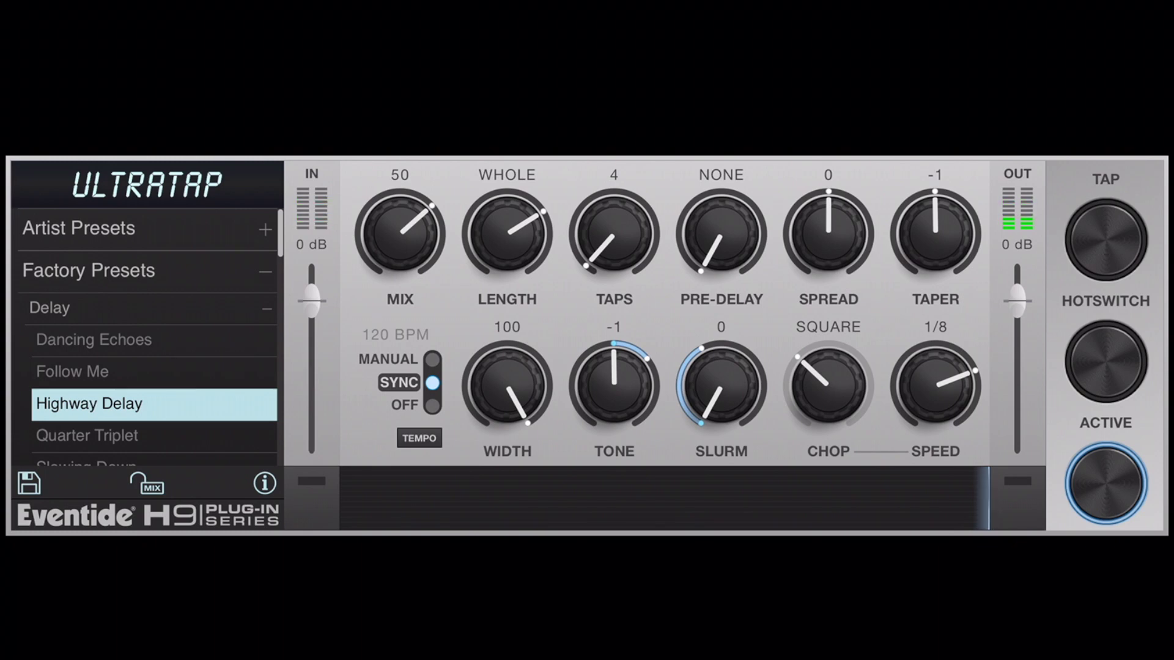
pyautogui.click(72, 371)
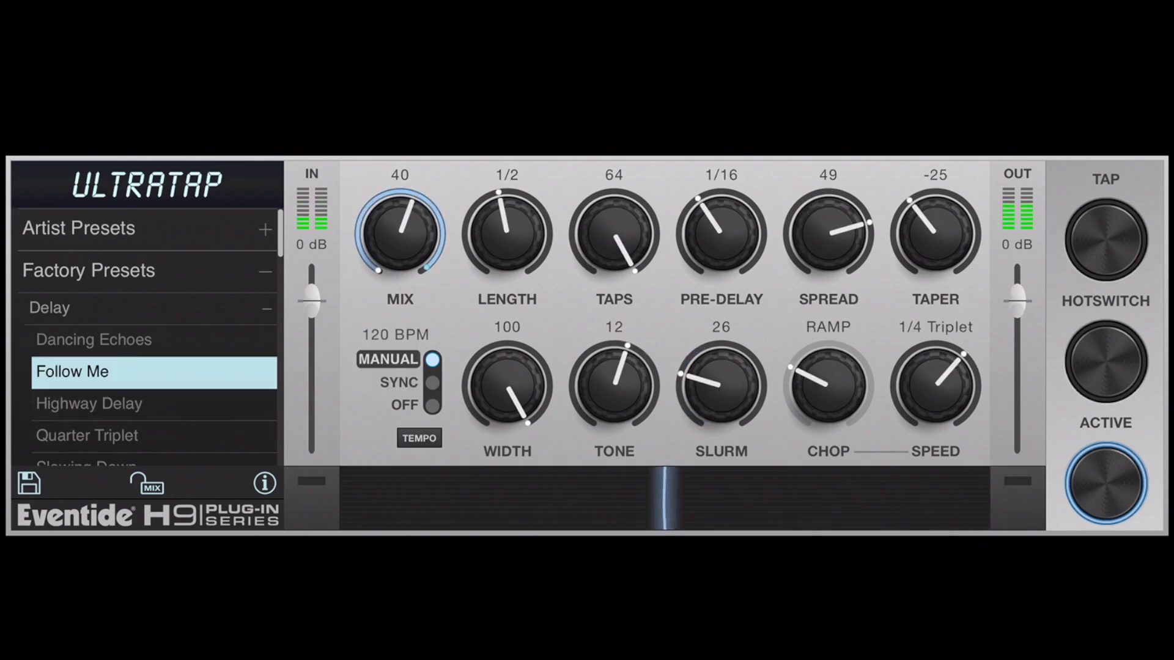
pyautogui.scroll(-3, 147, 337)
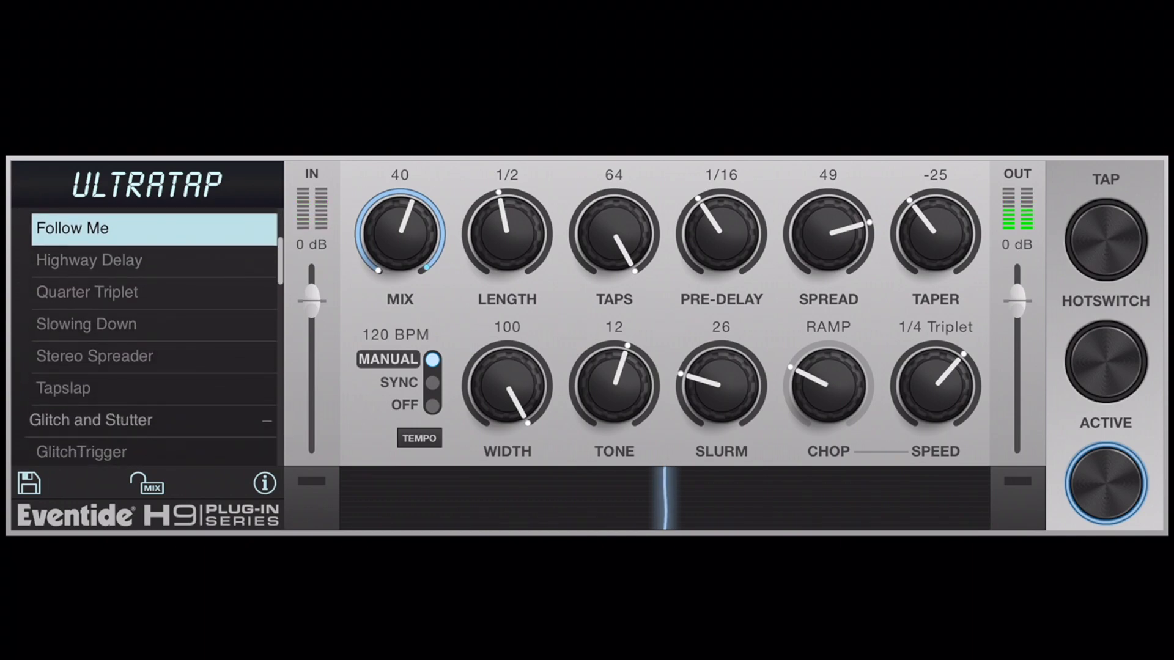
pyautogui.click(86, 324)
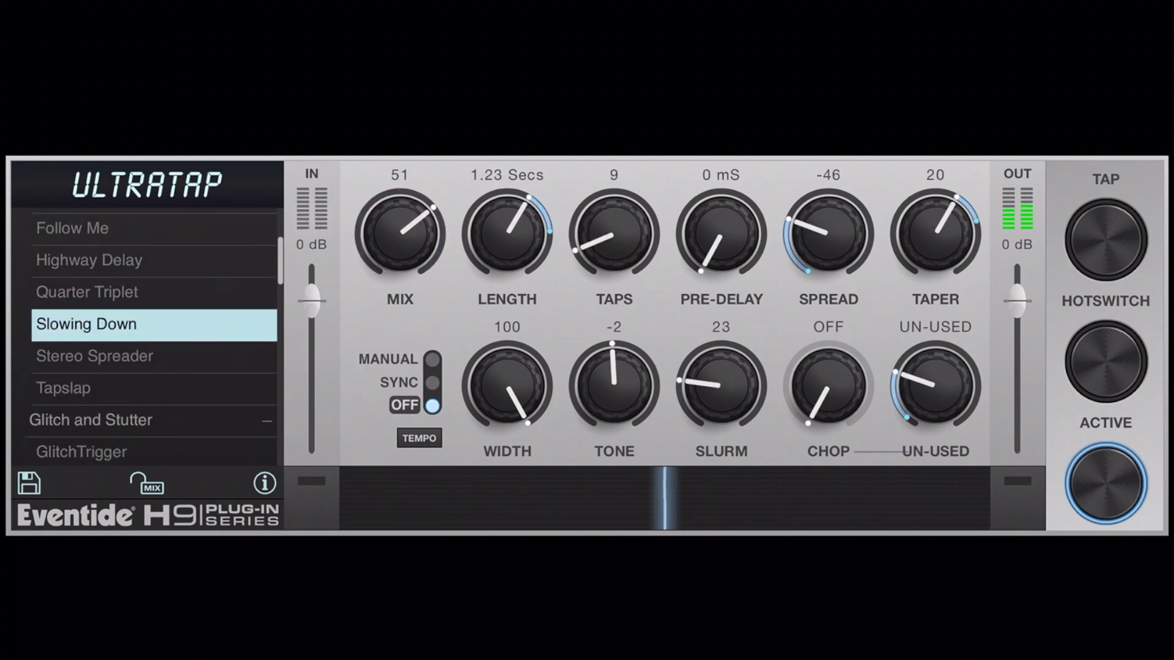
pyautogui.click(94, 356)
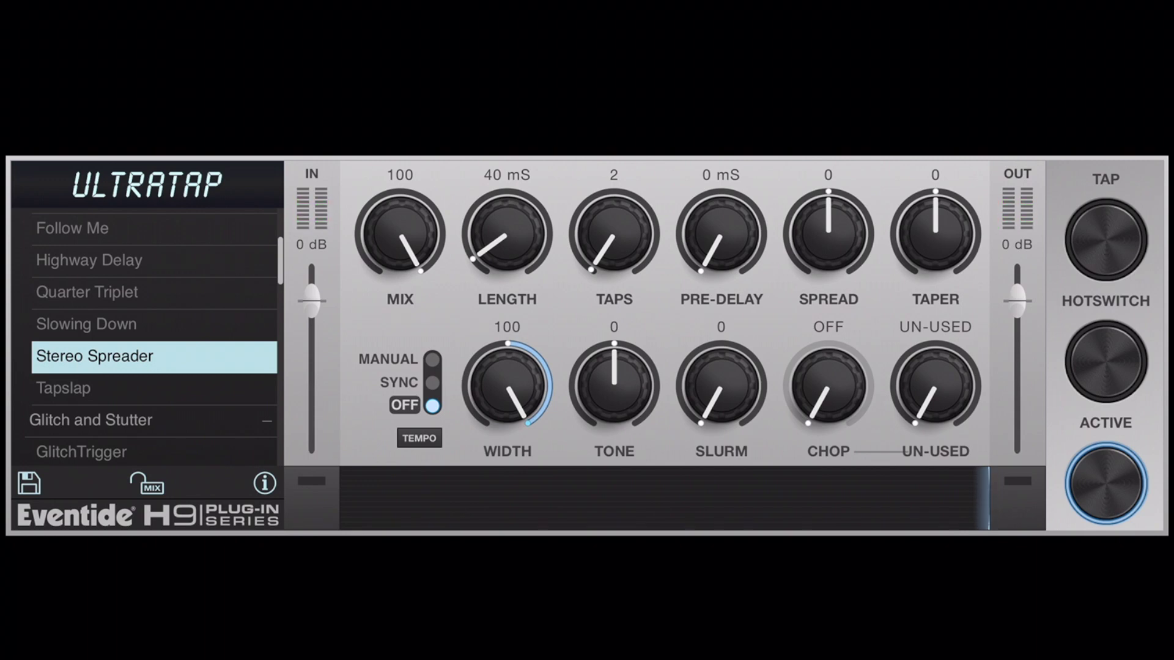
# Step: Audition the Glitch and Stutter factory presets GlitchTrigger, Pump the Perc and ZipperVerb
pyautogui.scroll(-4, 153, 336)
pyautogui.click(81, 332)
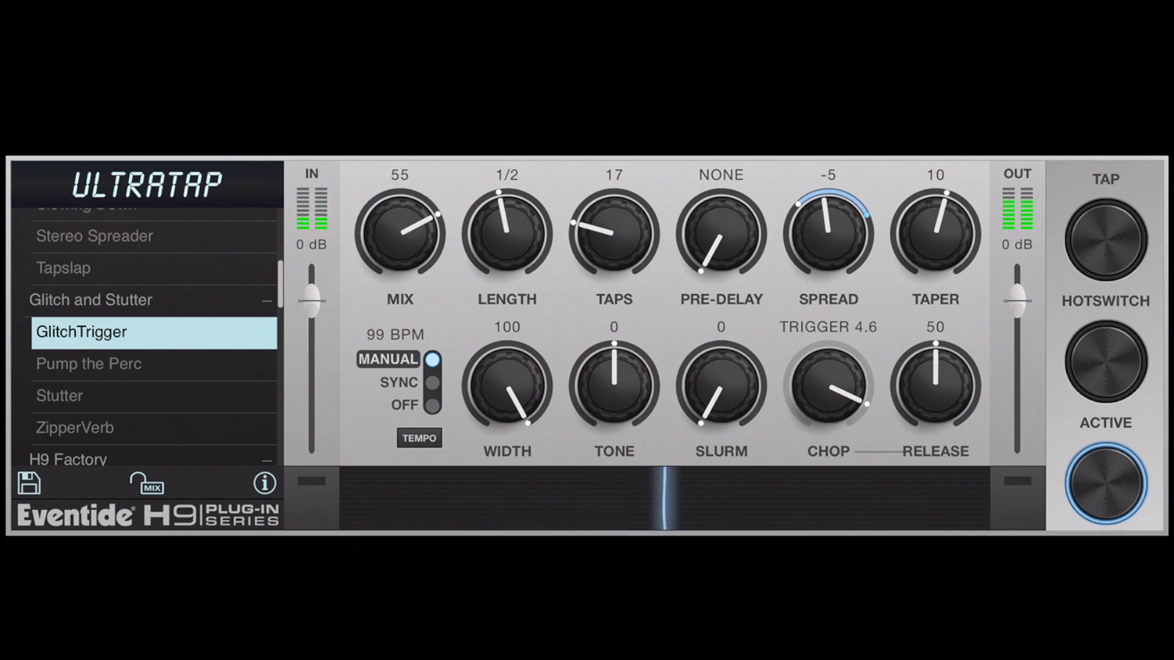
pyautogui.click(88, 364)
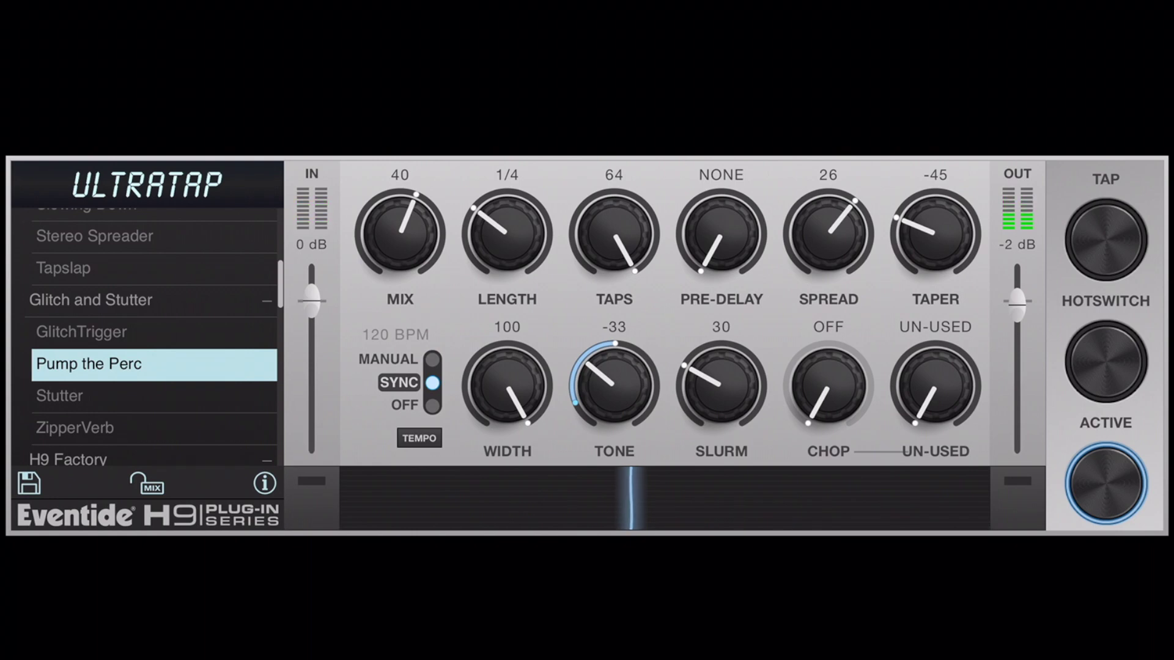
pyautogui.scroll(-4, 152, 336)
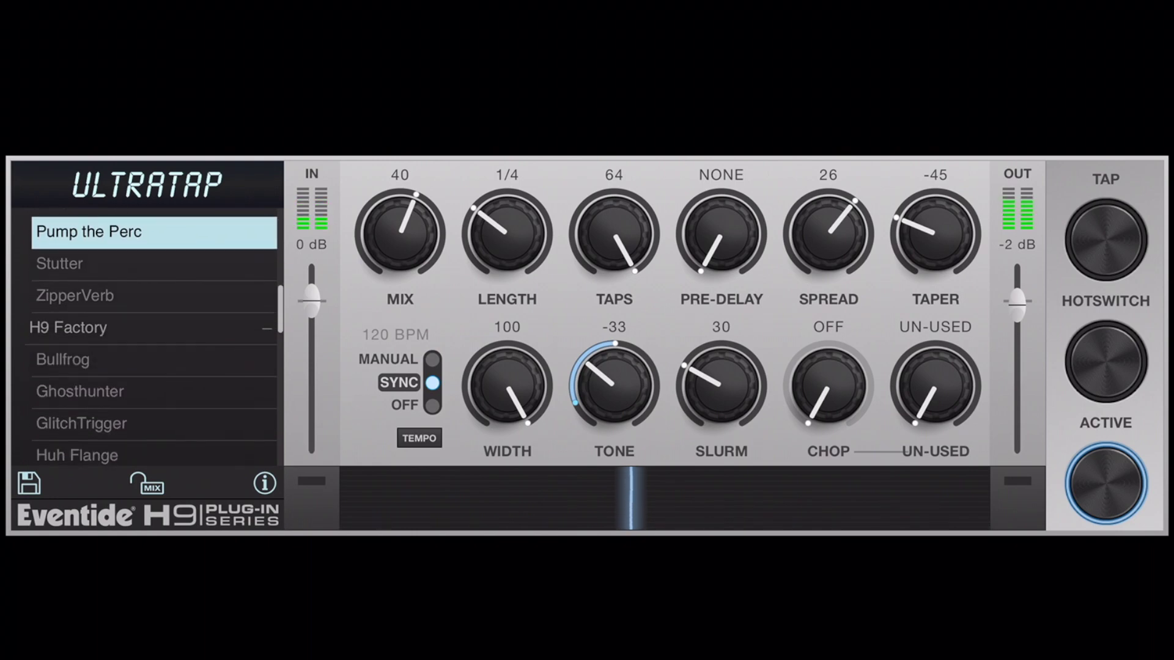
pyautogui.click(74, 295)
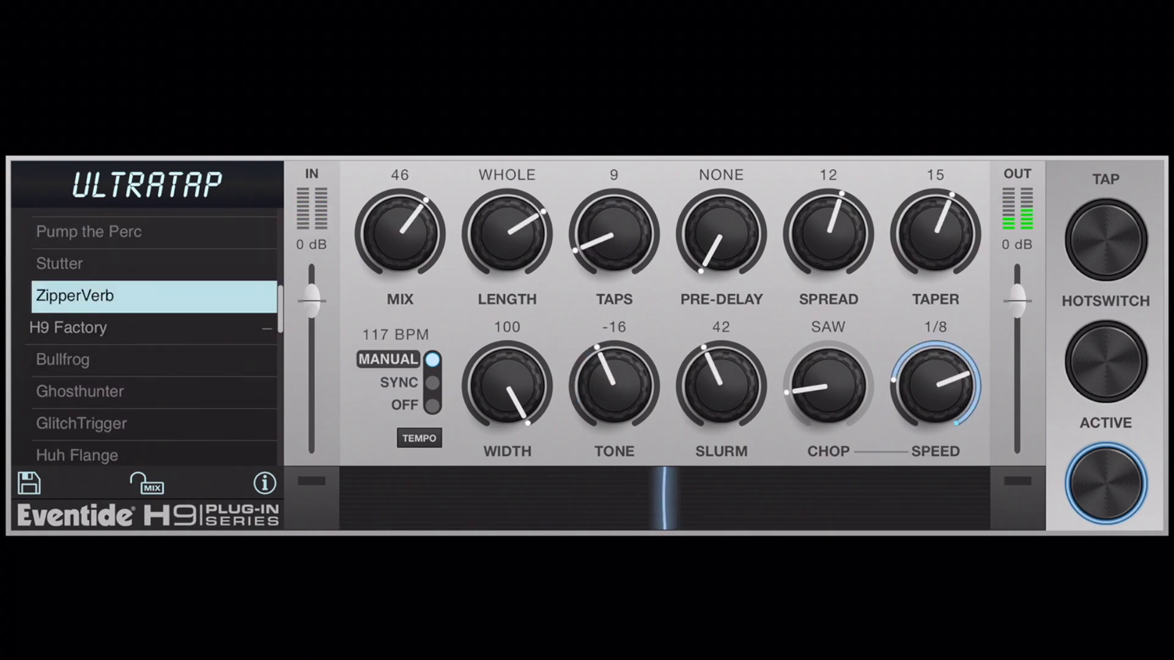
# Step: Audition the H9 Factory presets Bullfrog, Ghosthunter and UltraTap
pyautogui.click(62, 359)
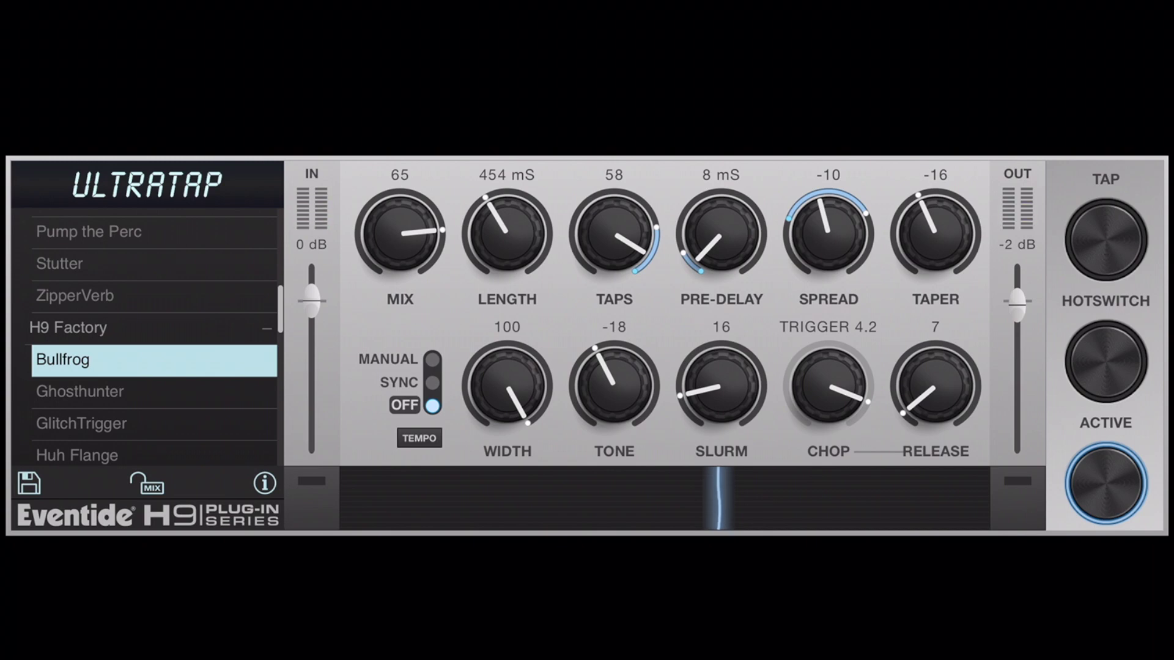
pyautogui.click(80, 391)
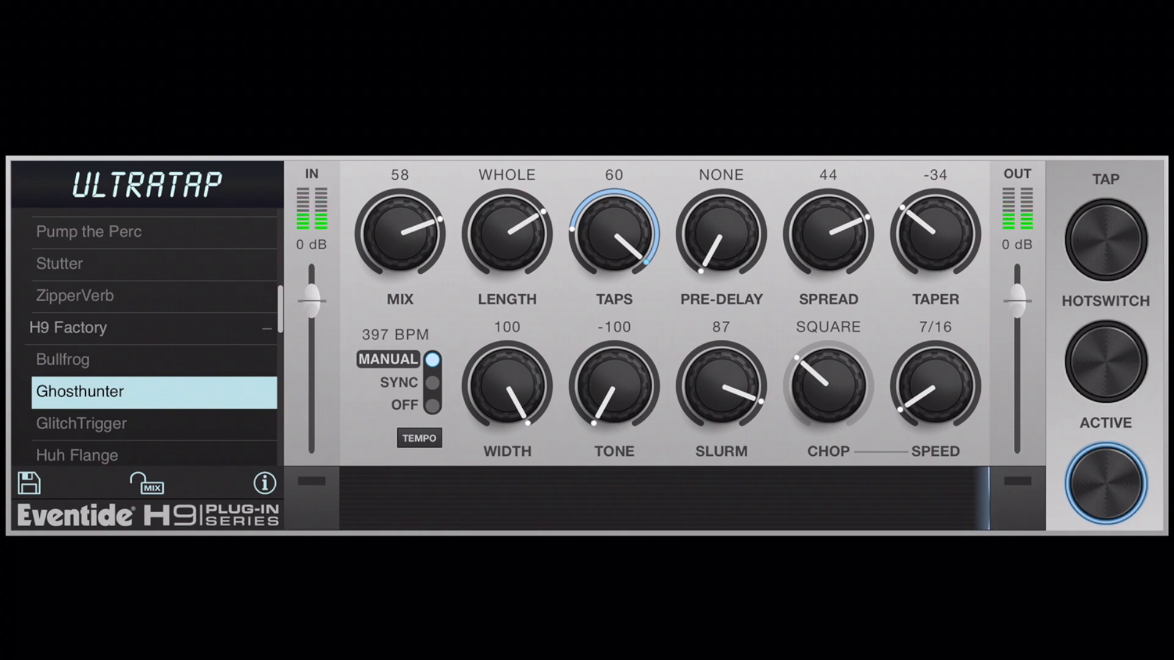
pyautogui.scroll(-5, 152, 336)
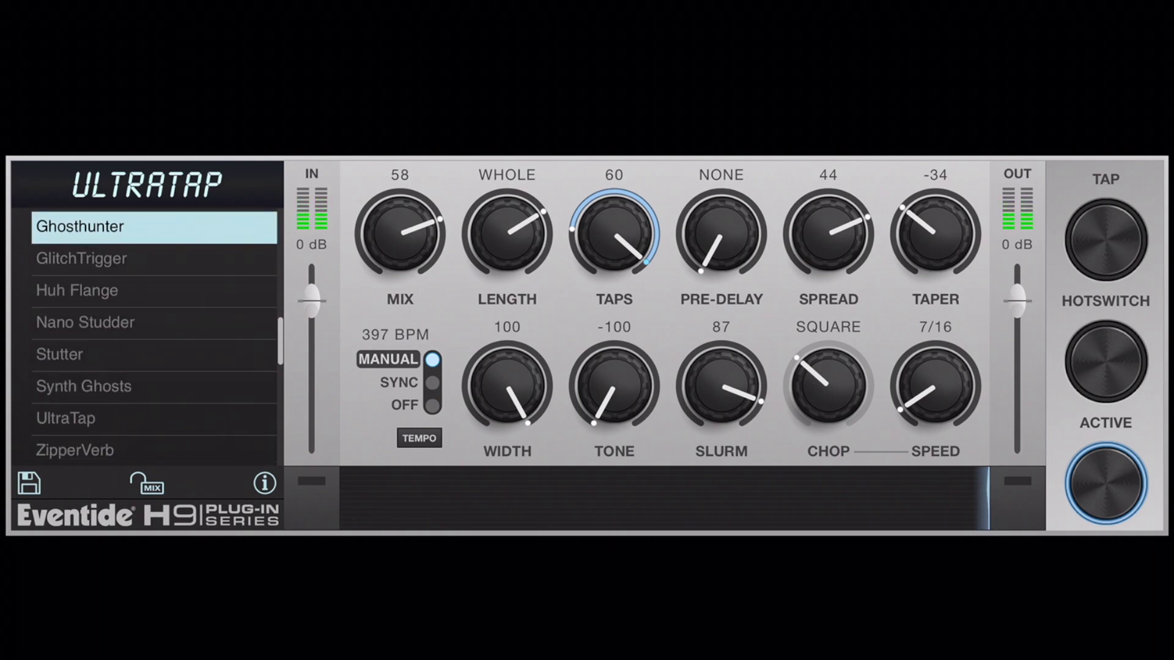
pyautogui.scroll(-4, 153, 336)
pyautogui.scroll(-1, 153, 336)
pyautogui.click(65, 270)
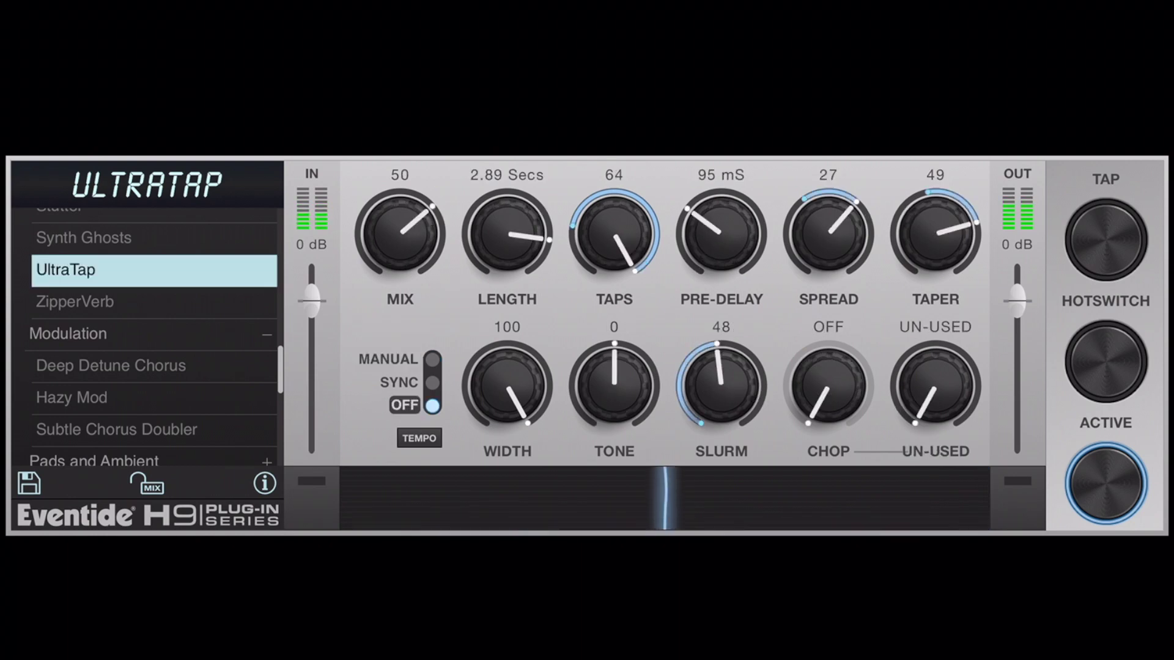
# Step: Audition the Modulation preset Hazy Mod and the Reverb presets Chop Hall, Disappearing Hall and Large Modulated Hall
pyautogui.click(71, 397)
pyautogui.scroll(-3, 153, 336)
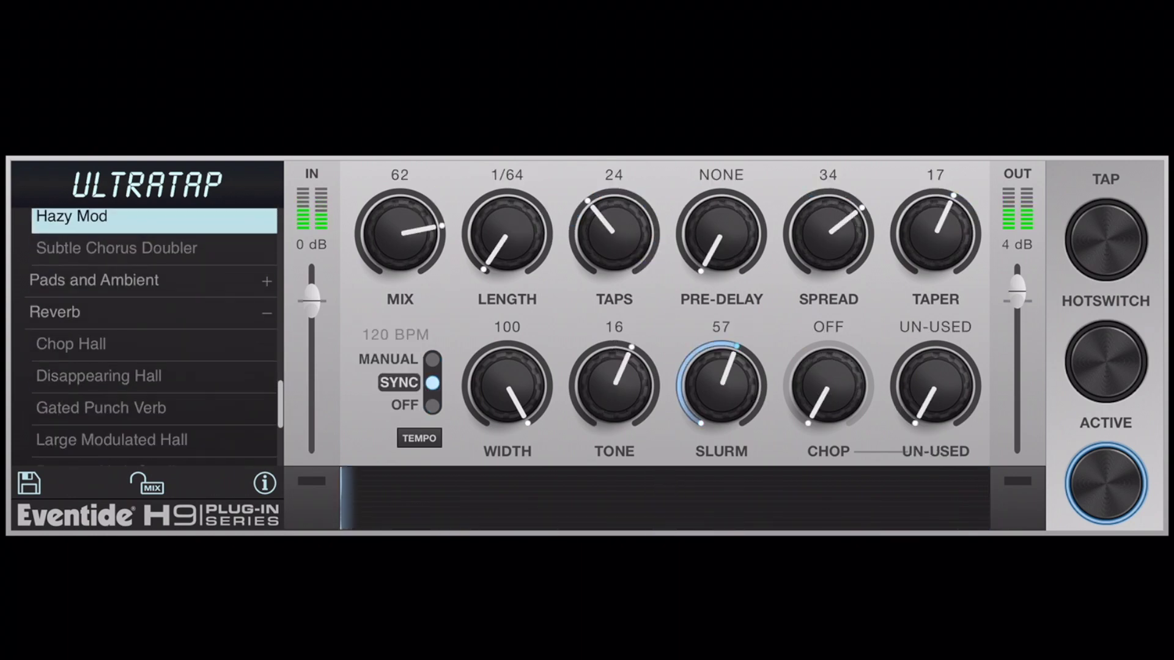
pyautogui.click(71, 341)
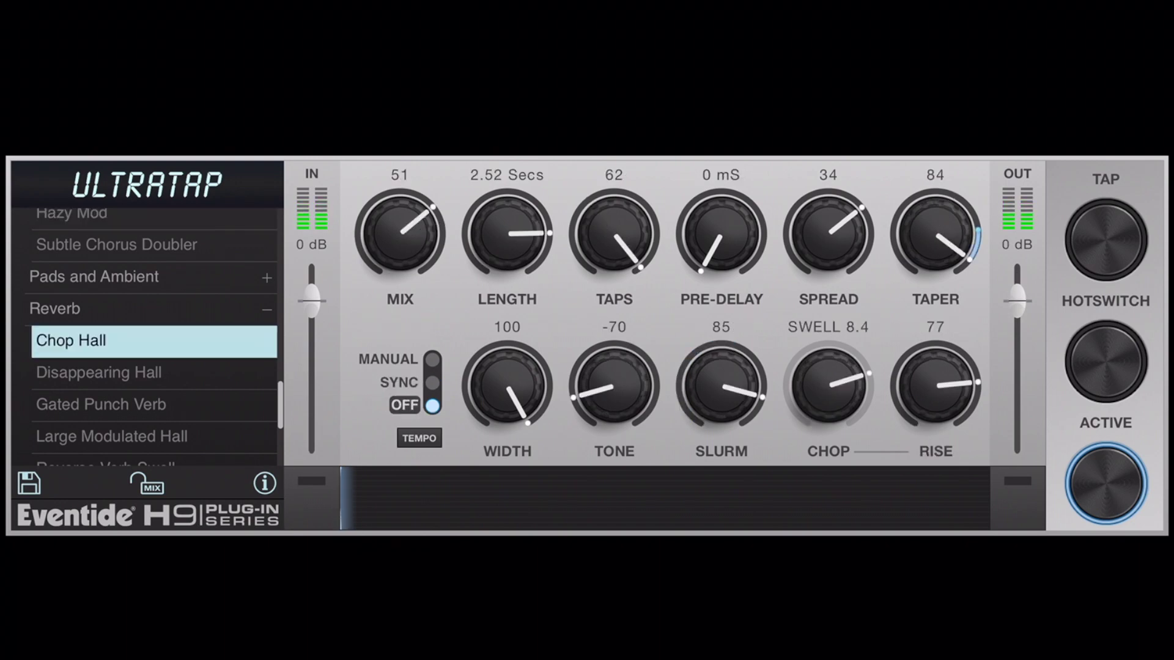
pyautogui.click(99, 372)
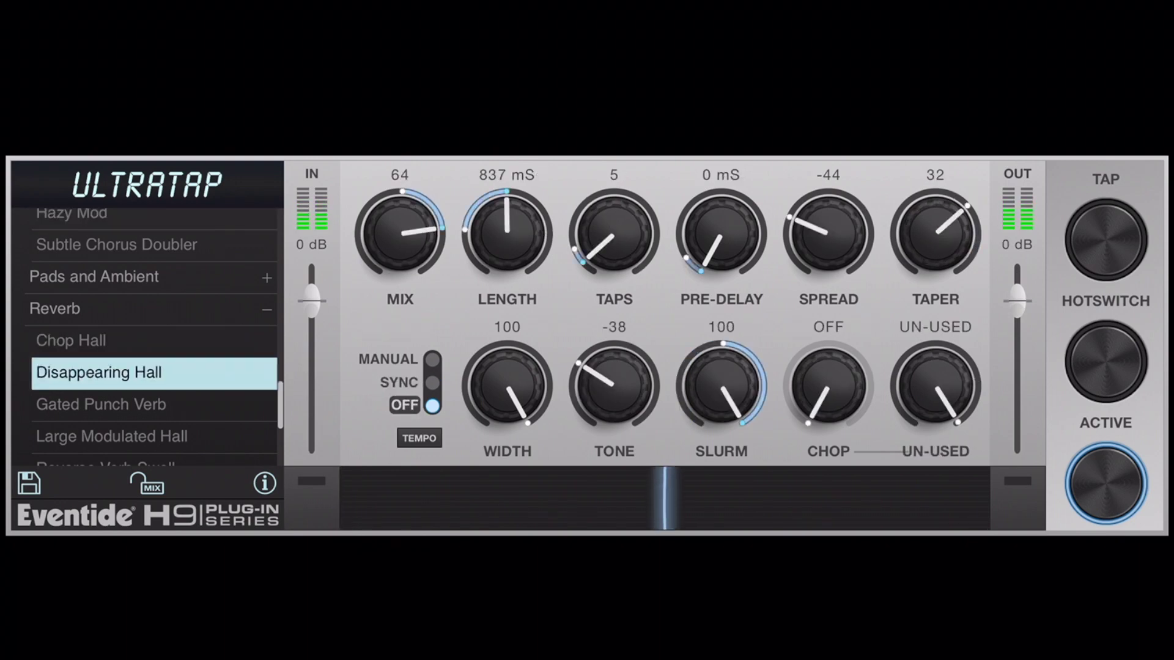
pyautogui.click(111, 436)
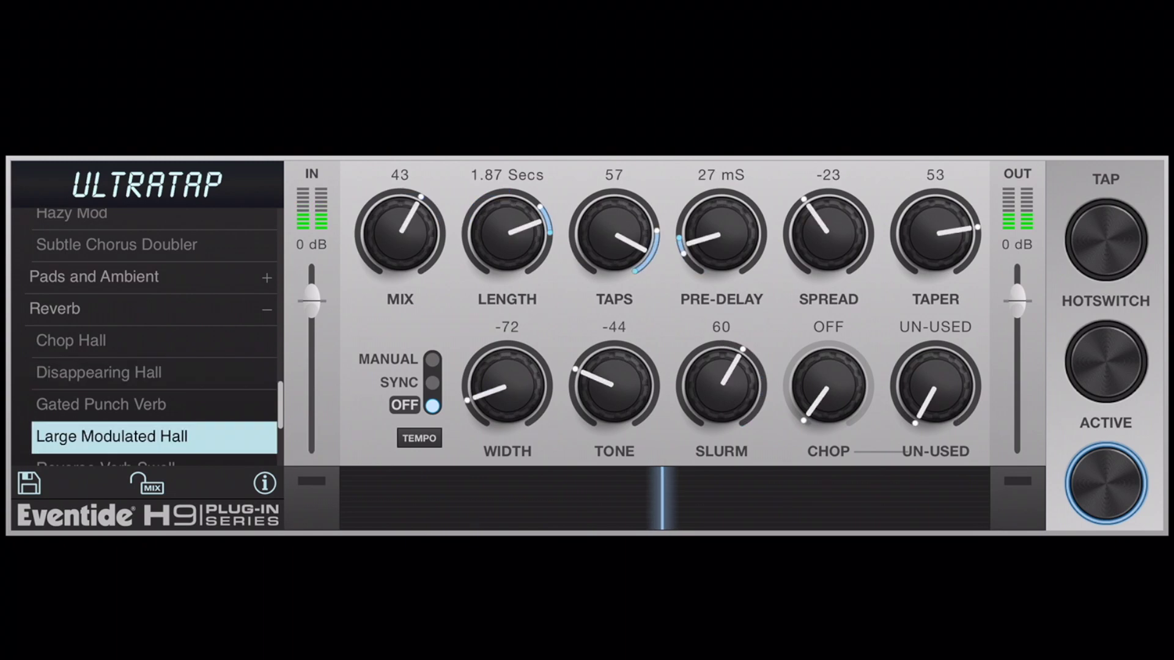
# Step: Expand the Tremolo preset group and audition Chop It Up and Clockworks
pyautogui.scroll(-3, 153, 336)
pyautogui.scroll(-1, 153, 337)
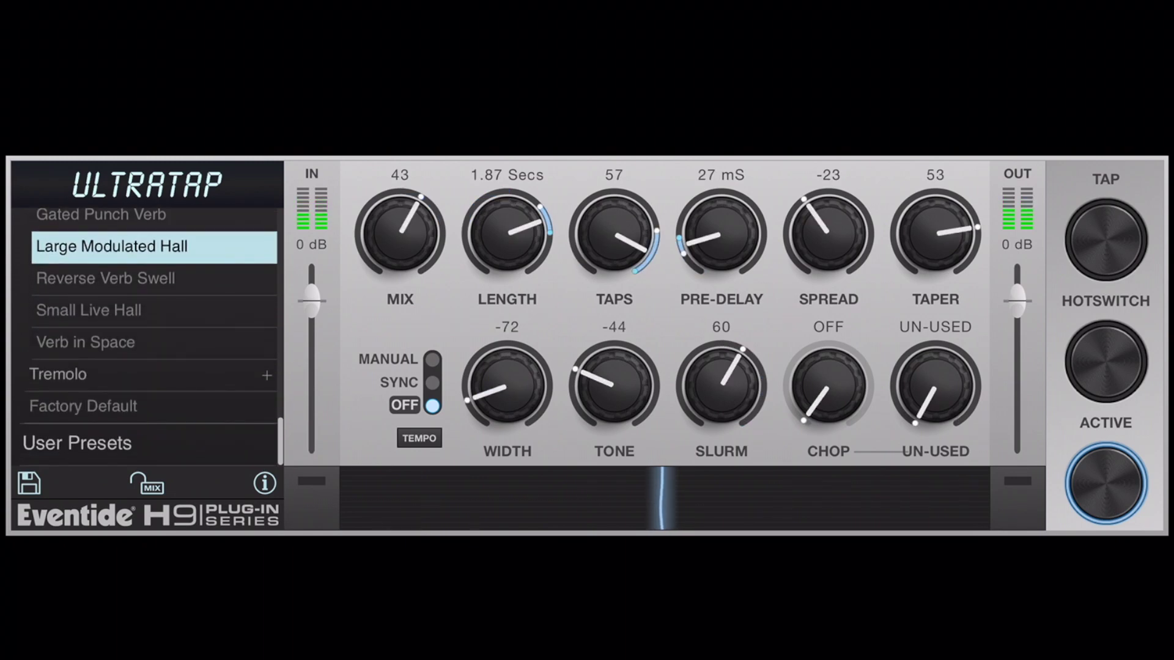
pyautogui.click(58, 374)
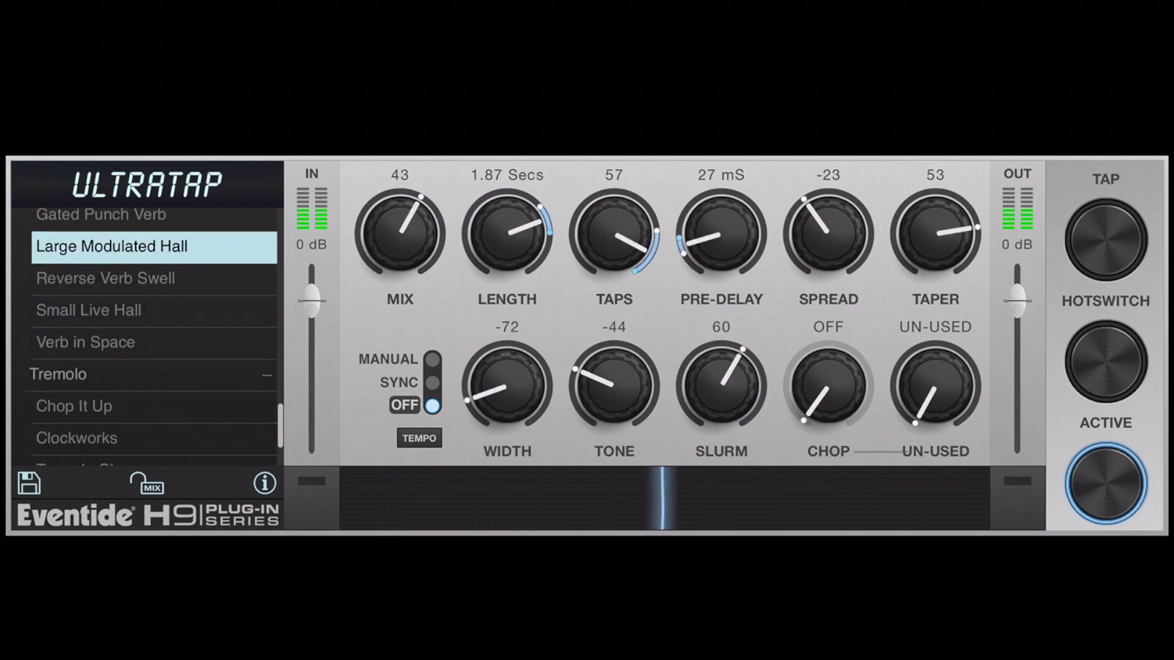
pyautogui.click(74, 406)
pyautogui.scroll(-2, 153, 336)
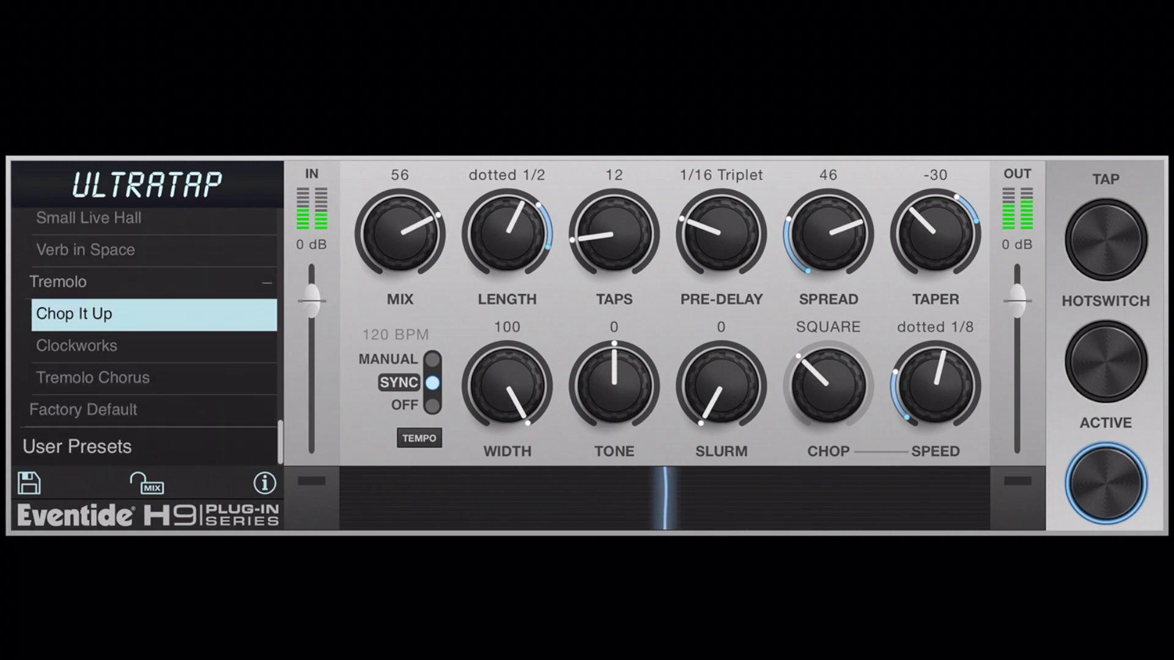
pyautogui.click(76, 346)
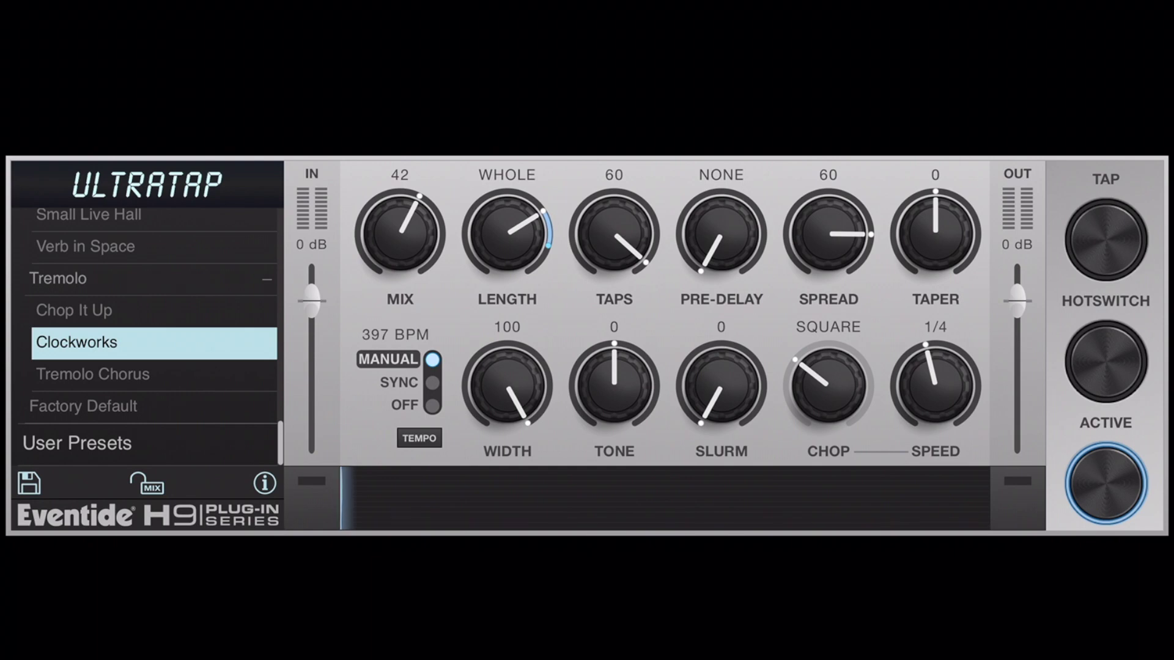
# Step: Expand the Artist Presets, browse the artist groups and open the Lawson White group
pyautogui.scroll(15, 147, 337)
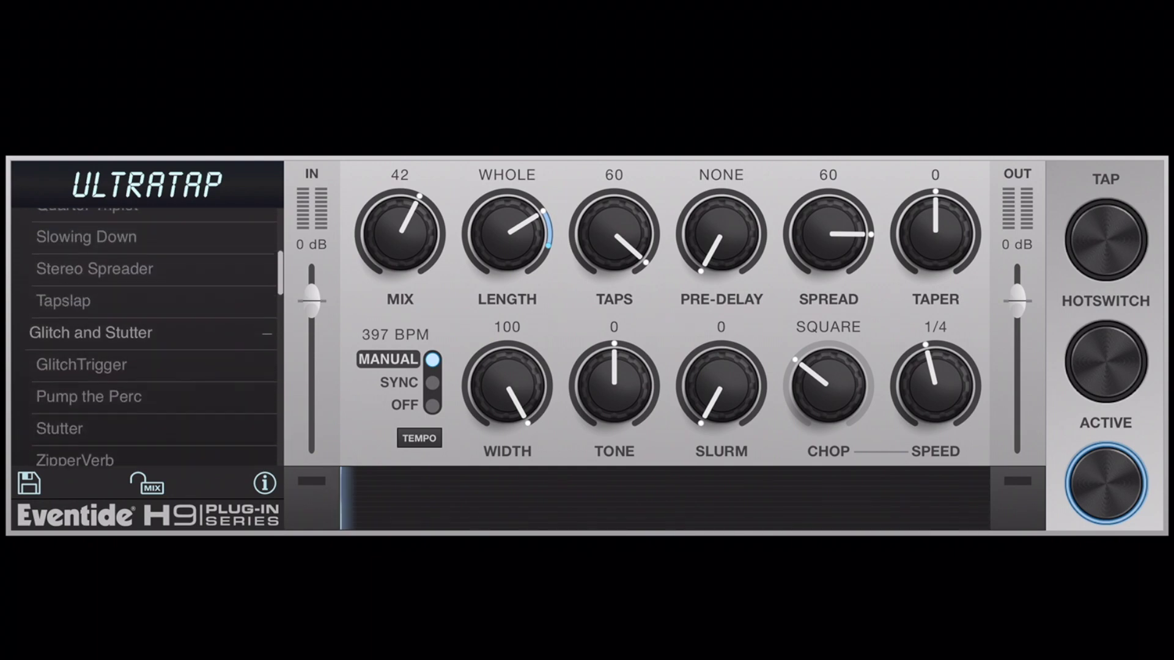
pyautogui.scroll(5, 147, 336)
pyautogui.click(264, 230)
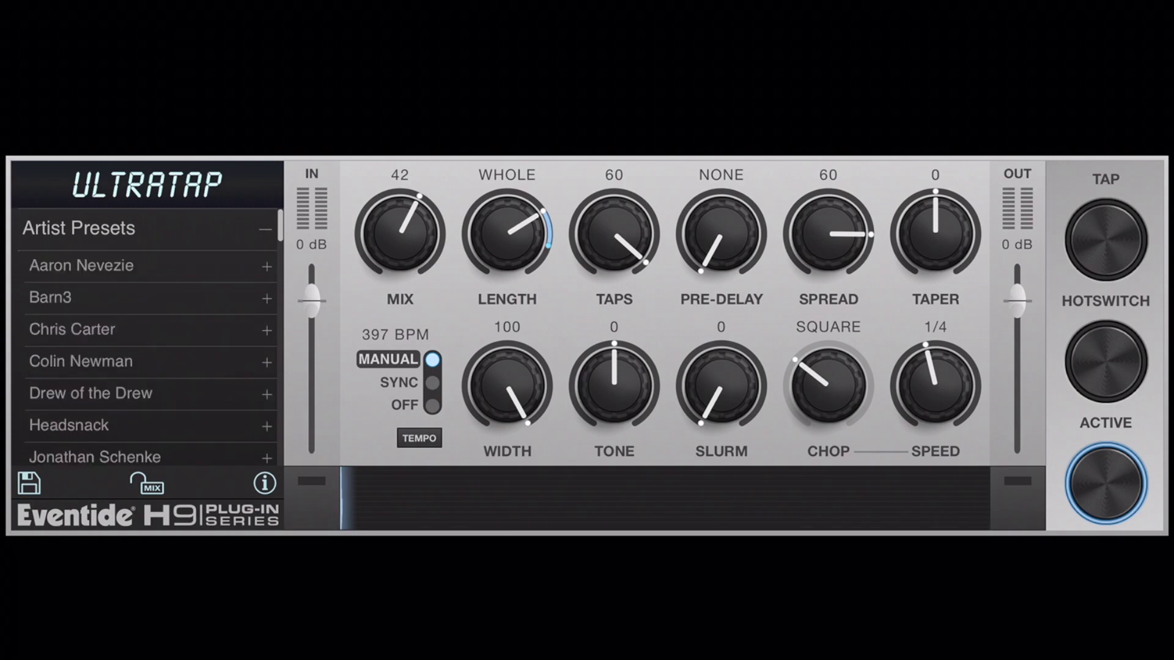
pyautogui.scroll(-5, 147, 336)
pyautogui.scroll(3, 146, 336)
pyautogui.scroll(-2, 147, 336)
pyautogui.scroll(-2, 146, 336)
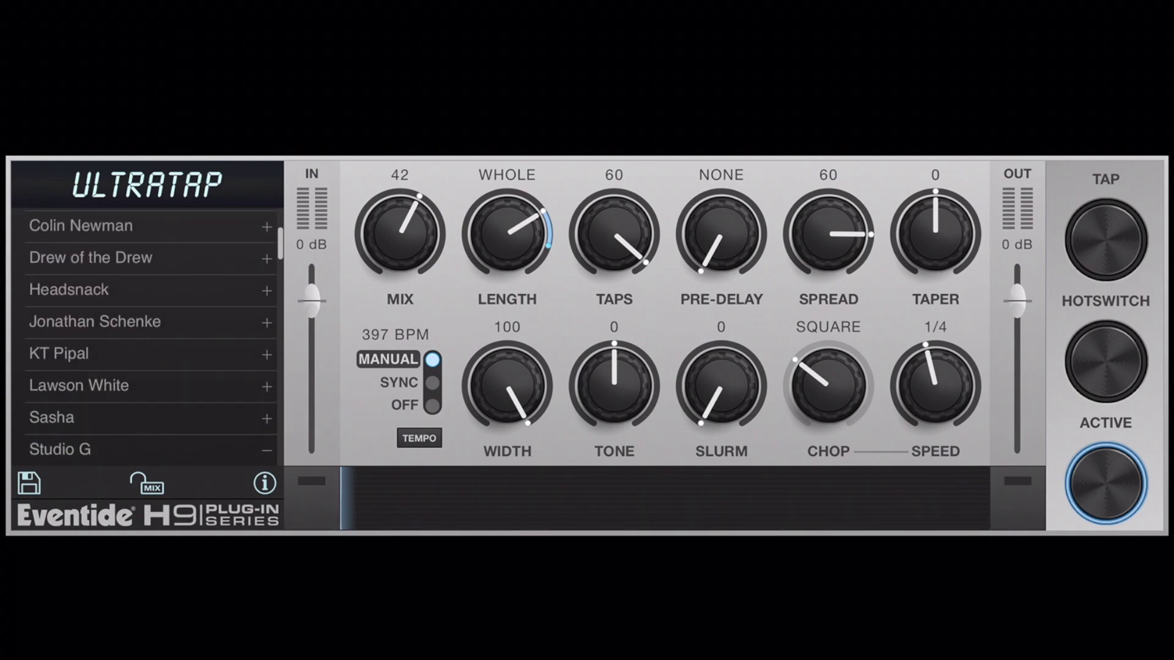
pyautogui.scroll(-4, 147, 336)
pyautogui.scroll(4, 147, 336)
pyautogui.click(266, 386)
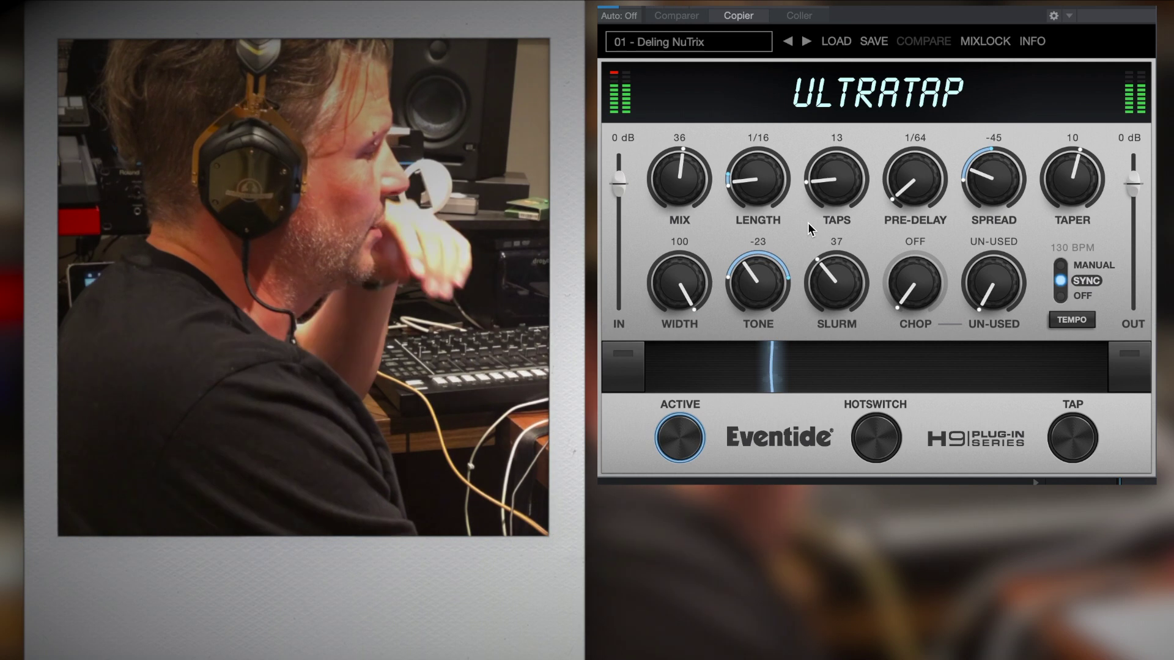
# Step: Shift the ribbon slightly upward in its range and set Length to 1/4 on the 01 - Deling NuTrix preset
pyautogui.moveTo(773, 366)
pyautogui.mouseDown()
pyautogui.moveTo(1055, 371)
pyautogui.moveTo(651, 367)
pyautogui.moveTo(1120, 377)
pyautogui.moveTo(801, 382)
pyautogui.moveTo(803, 367)
pyautogui.mouseUp()
pyautogui.moveTo(758, 194); pyautogui.dragTo(756, 117)
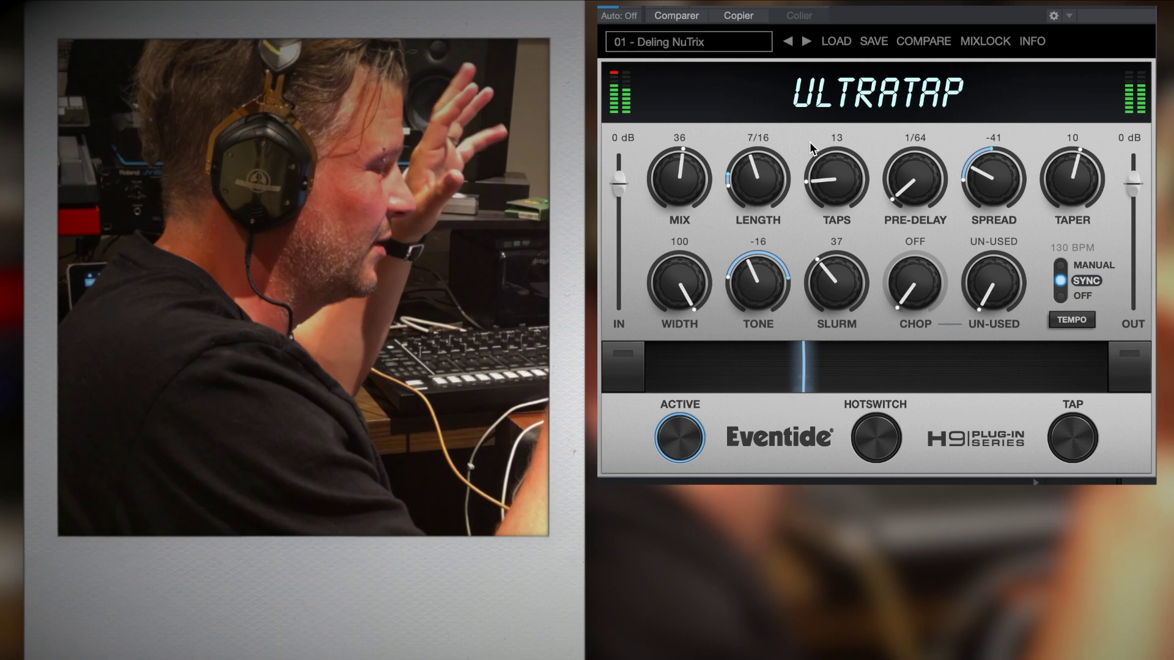
pyautogui.moveTo(761, 182); pyautogui.dragTo(764, 211)
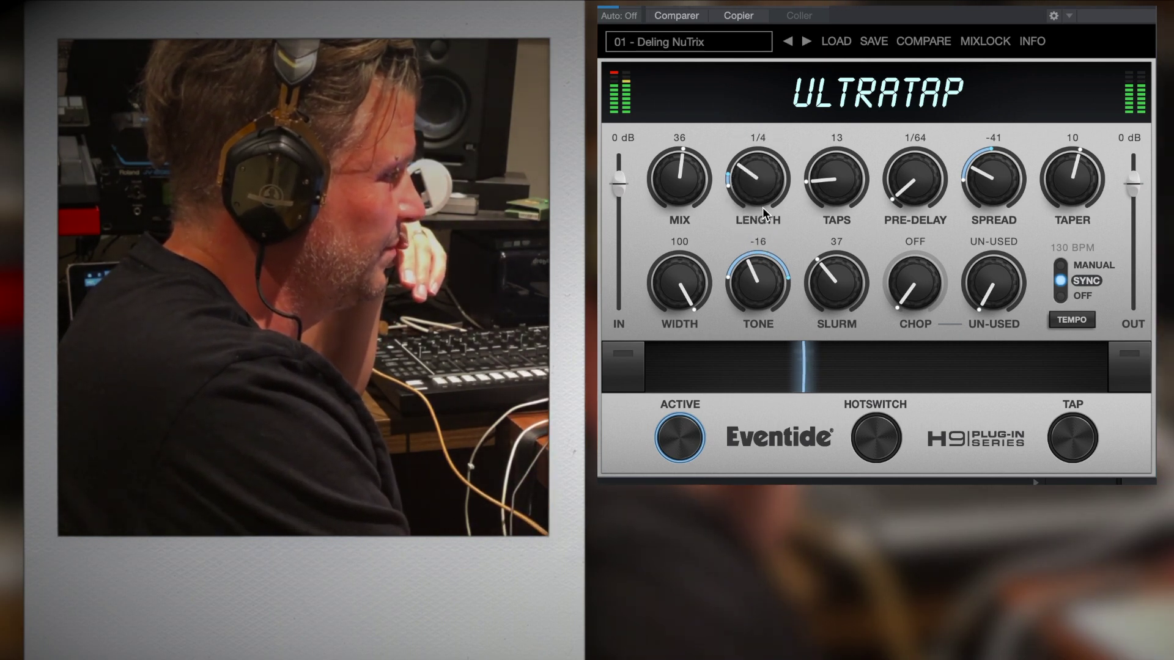
# Step: Sweep the performance ribbon to its upper end, then all the way back to its lower end
pyautogui.moveTo(809, 374); pyautogui.dragTo(1099, 368)
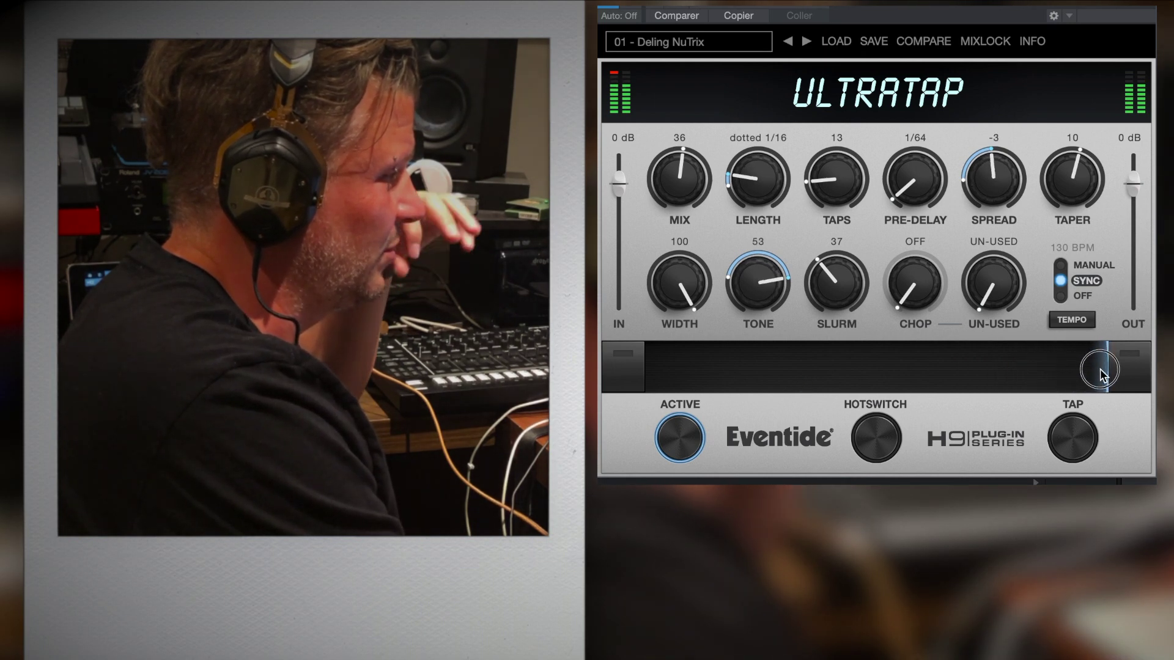
pyautogui.moveTo(1099, 369); pyautogui.dragTo(669, 378)
pyautogui.moveTo(656, 375); pyautogui.dragTo(652, 375)
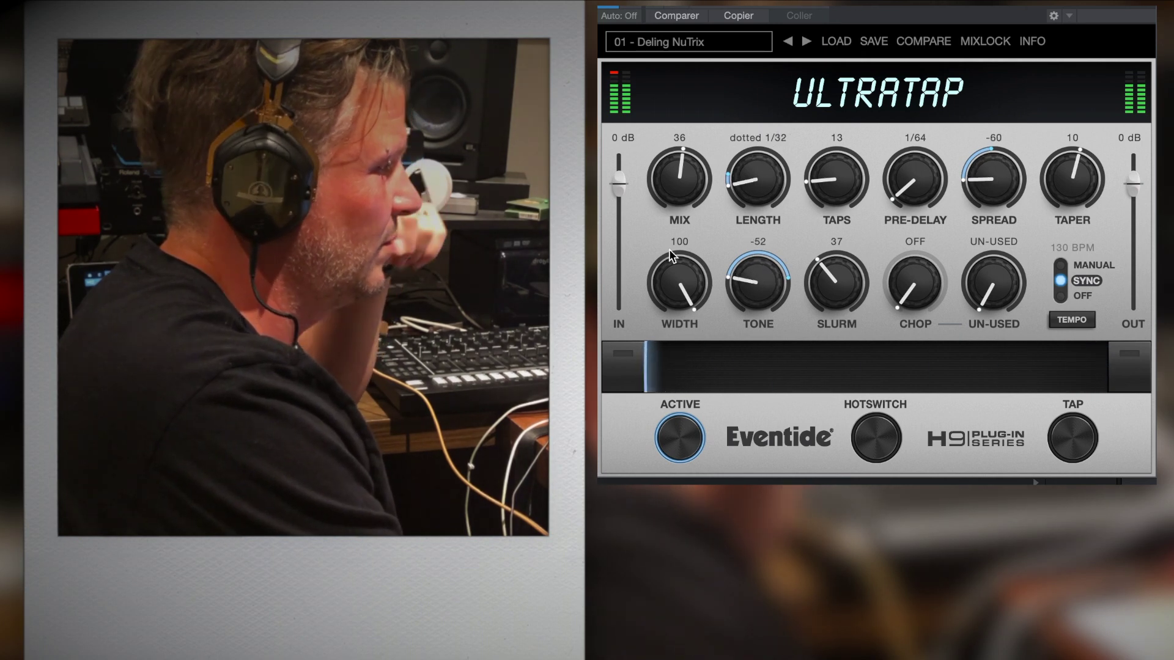
# Step: Dismiss the factory preset list and advance to the preset 02 - chop Talk tune Nu-Trix
pyautogui.click(756, 49)
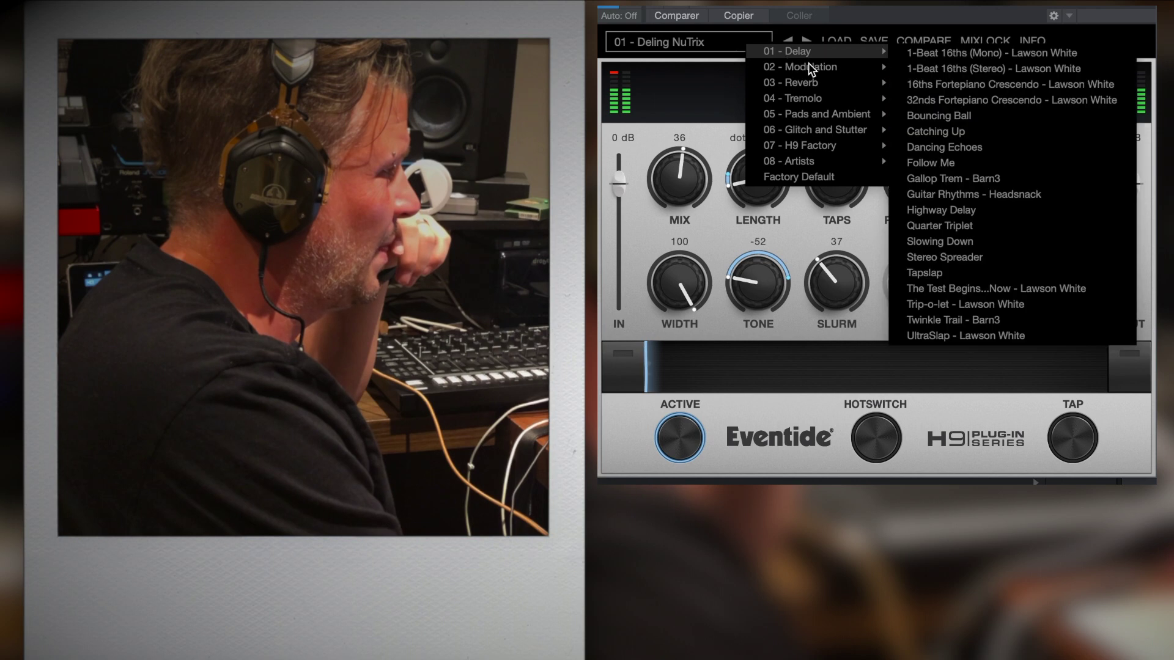
pyautogui.click(699, 81)
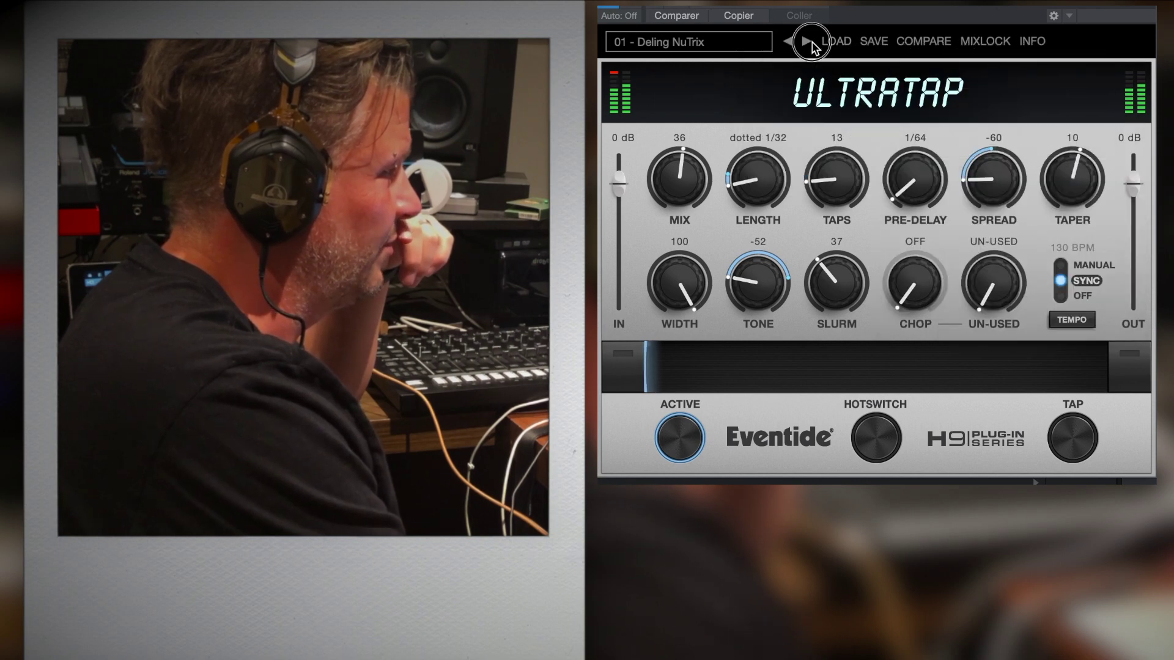
pyautogui.click(805, 42)
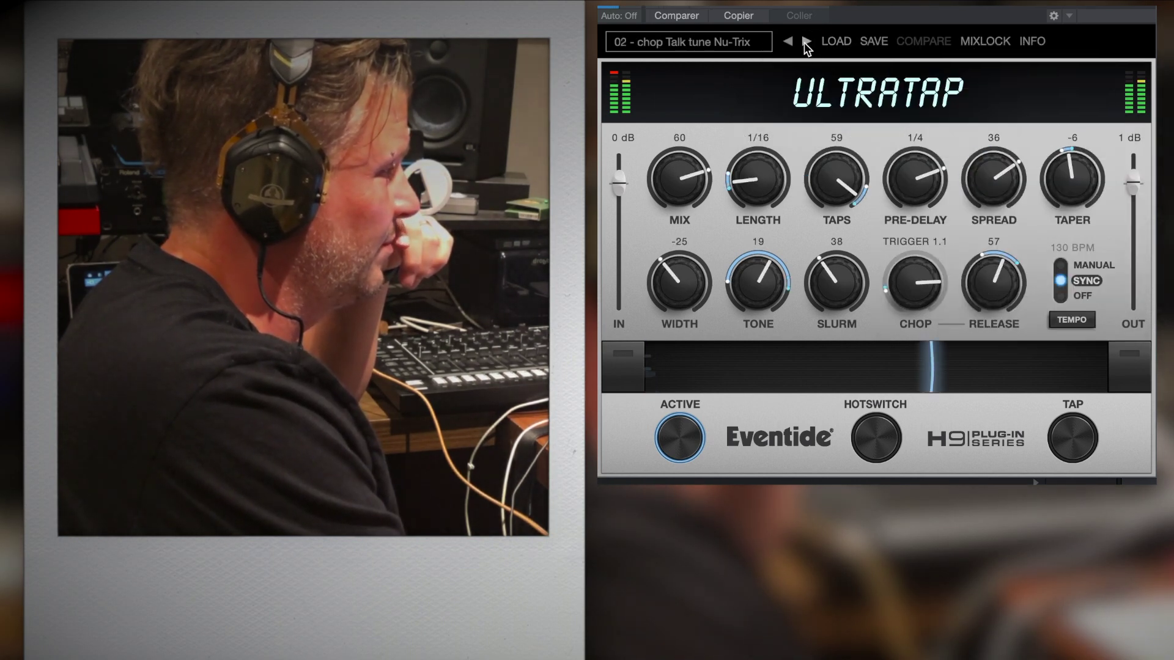
# Step: Sweep the ribbon down, raise Mix to 94, and bring the ribbon to just below its midpoint
pyautogui.moveTo(948, 362); pyautogui.dragTo(785, 373)
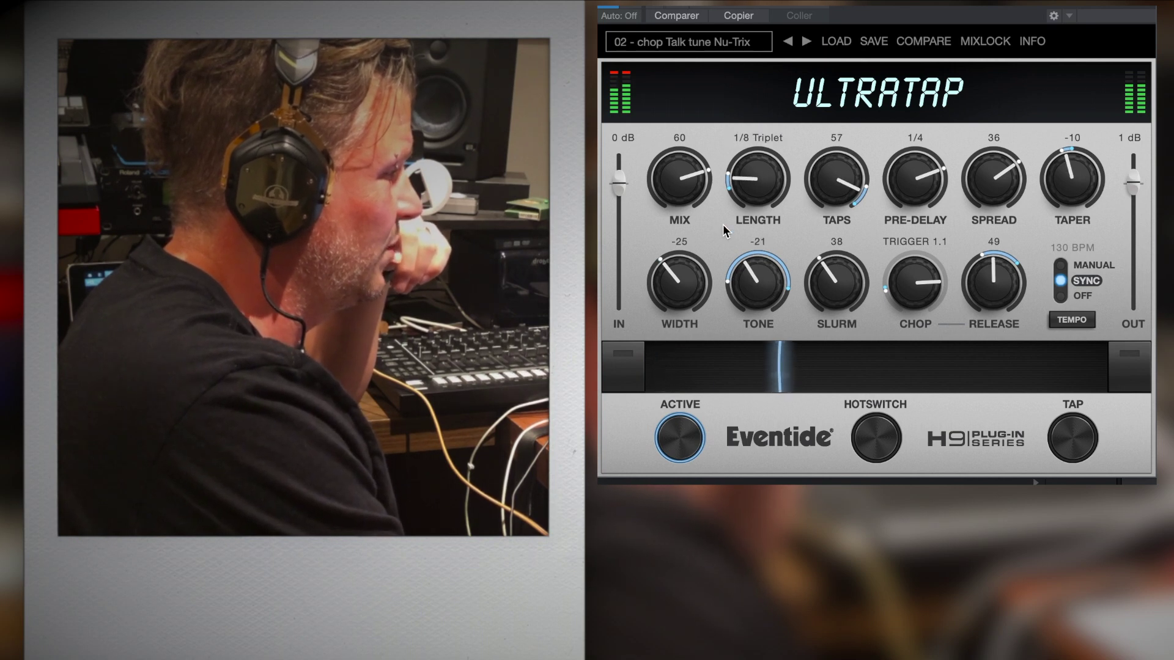
pyautogui.moveTo(689, 162); pyautogui.dragTo(714, 137)
pyautogui.moveTo(806, 376); pyautogui.dragTo(856, 366)
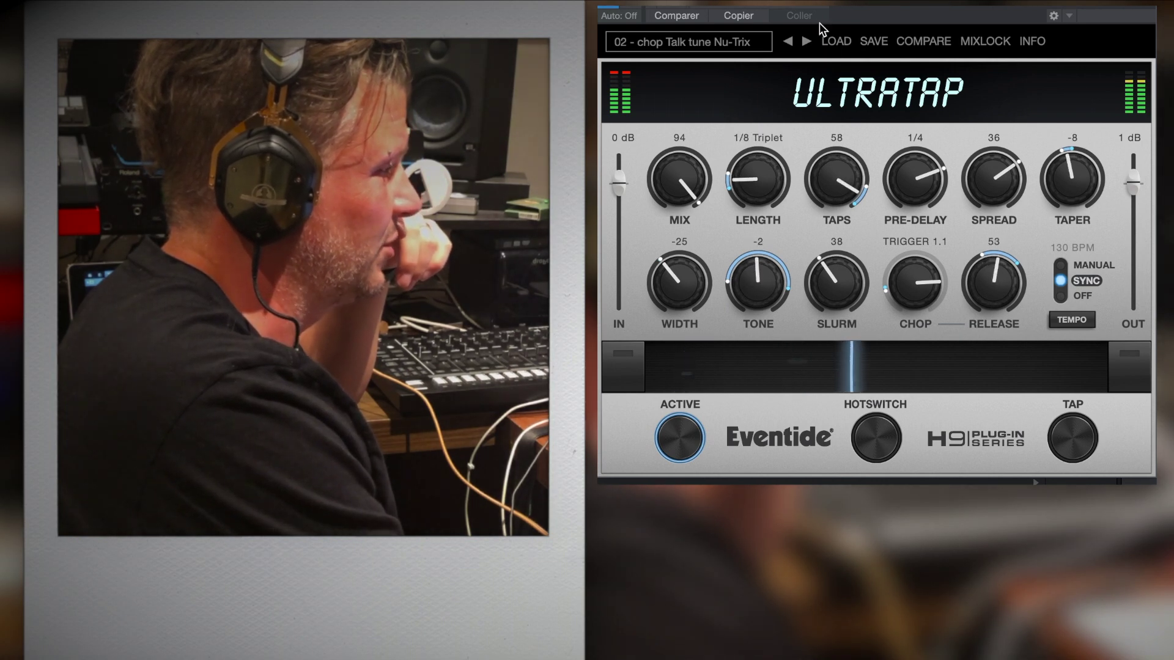
# Step: Advance to the third preset, Chop Talk Lenght tuning, and sweep the ribbon through its upper range
pyautogui.click(807, 42)
pyautogui.moveTo(776, 361); pyautogui.dragTo(944, 362)
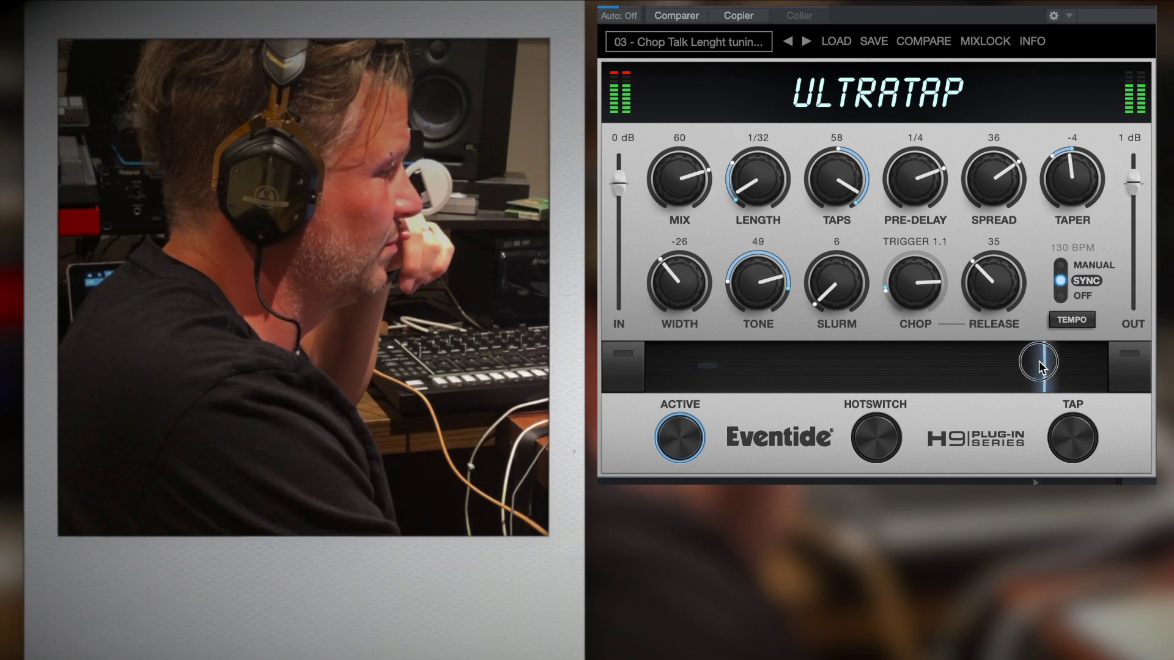
pyautogui.moveTo(1039, 360); pyautogui.dragTo(974, 360)
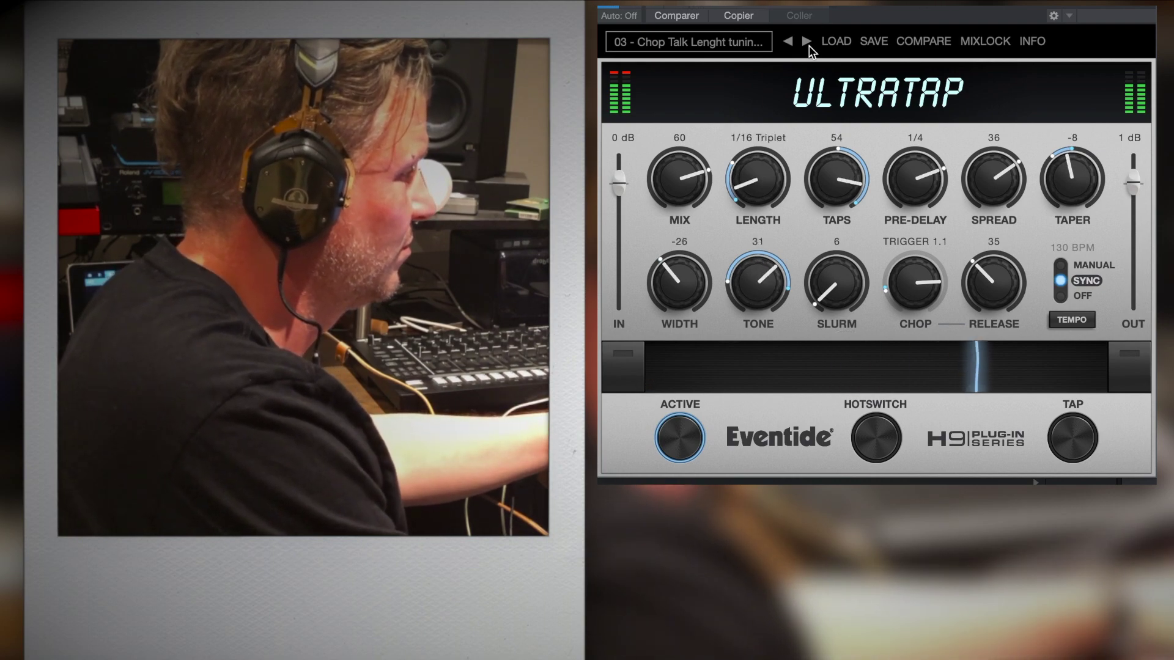